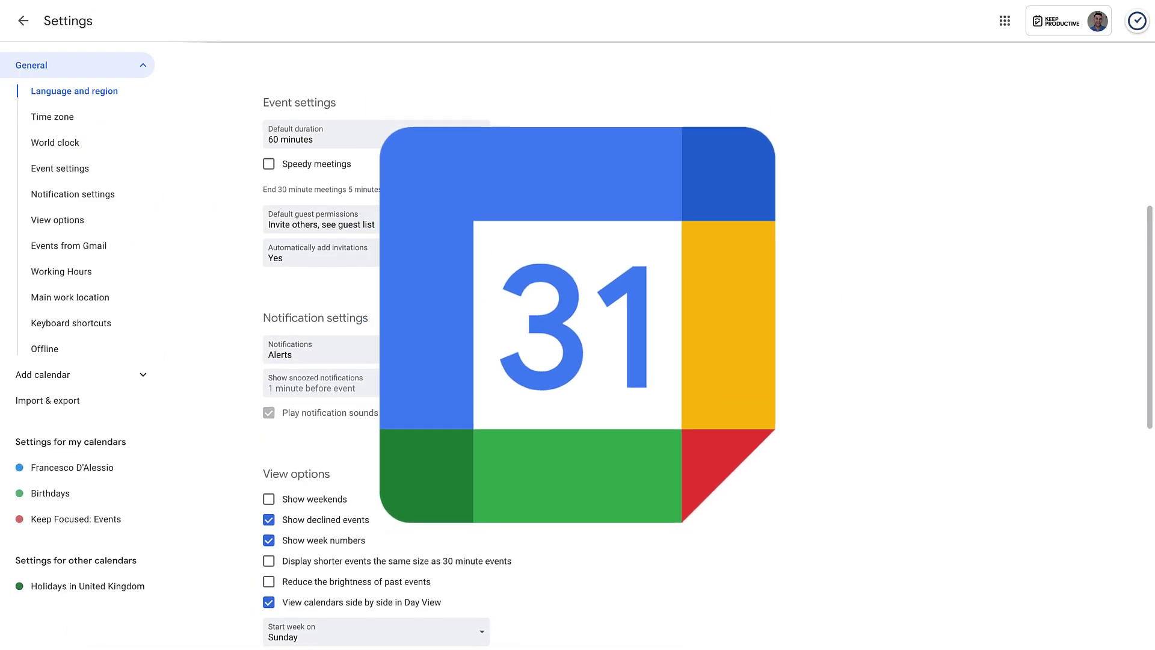
Tick 'Reduce the brightness of past events' in the View options settings.
scroll(578, 361, down, 4)
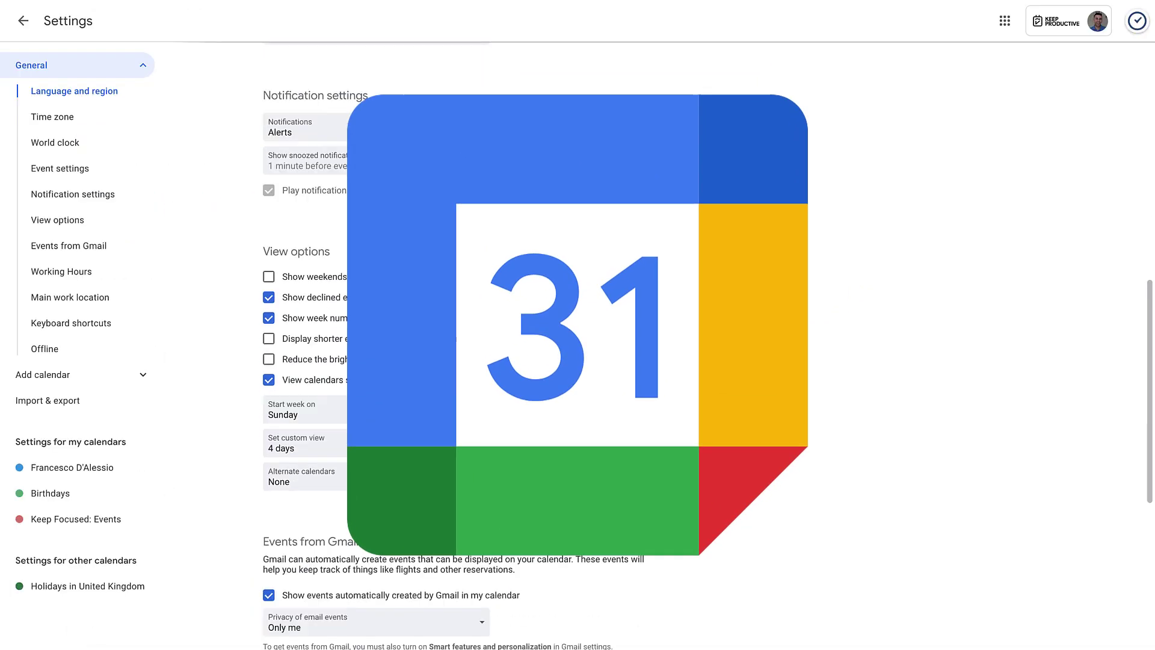
click(282, 360)
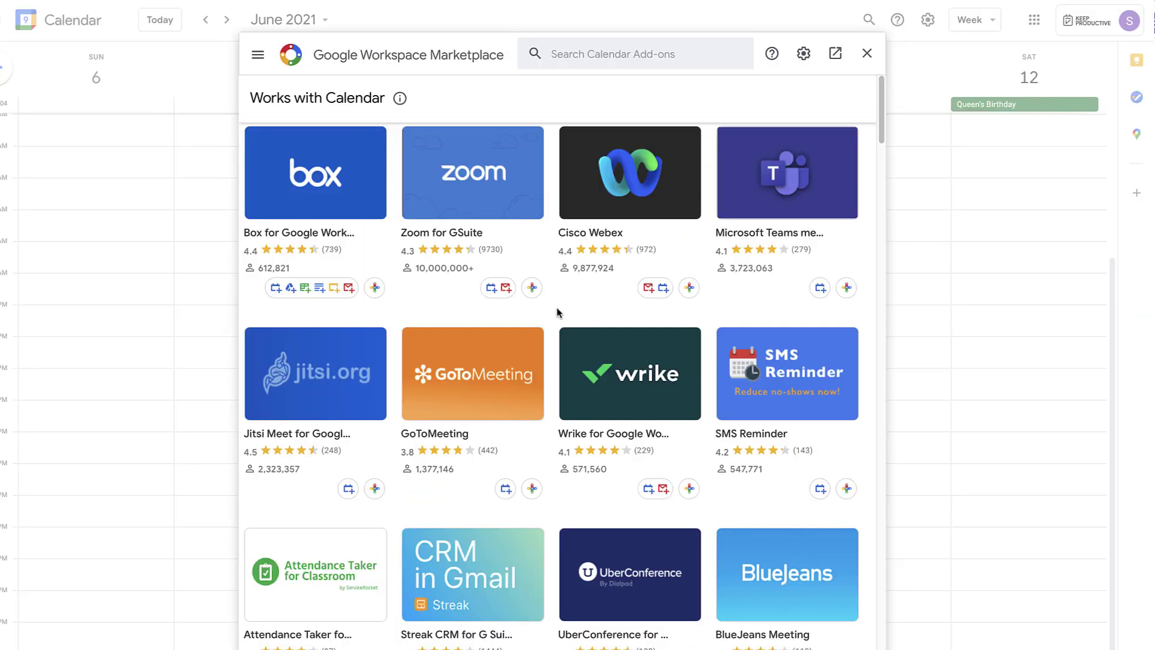
Scroll through the list of Calendar add-ons in the Marketplace.
drag(880, 130, 889, 201)
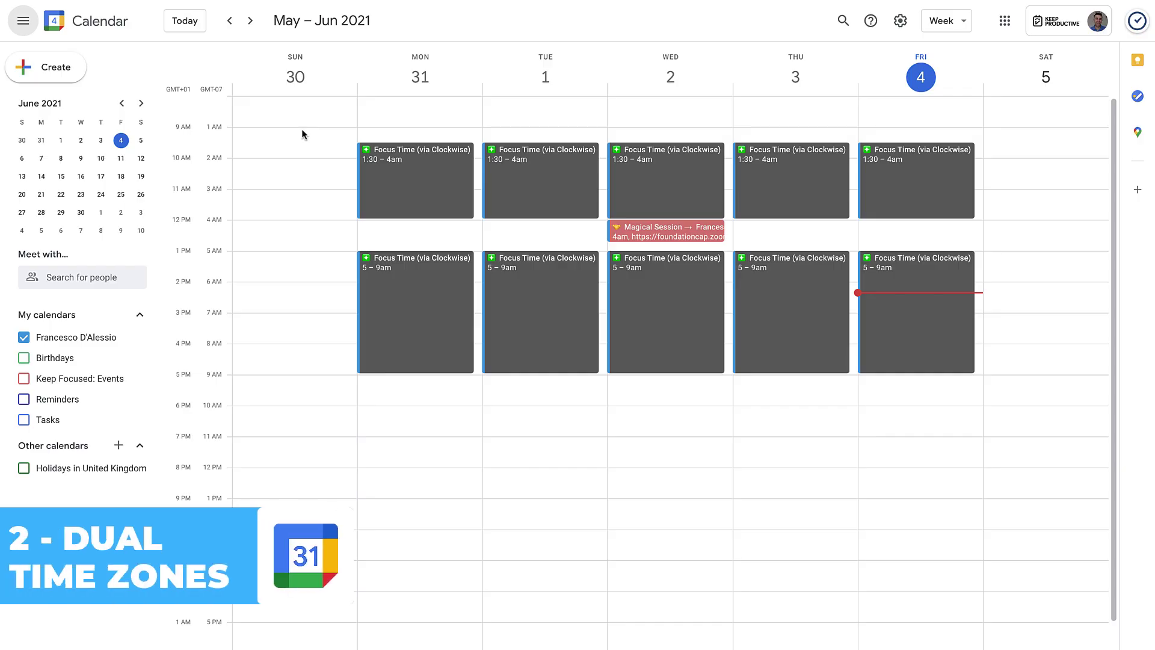
Turn on Display secondary time zone in Calendar settings.
click(901, 24)
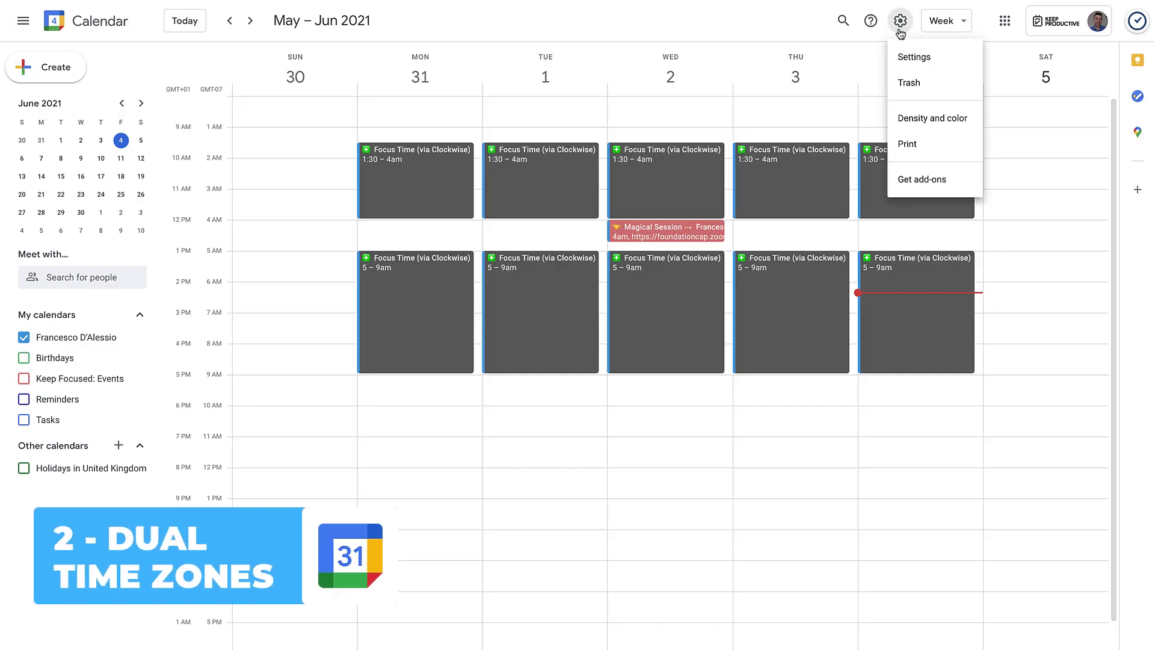
click(914, 56)
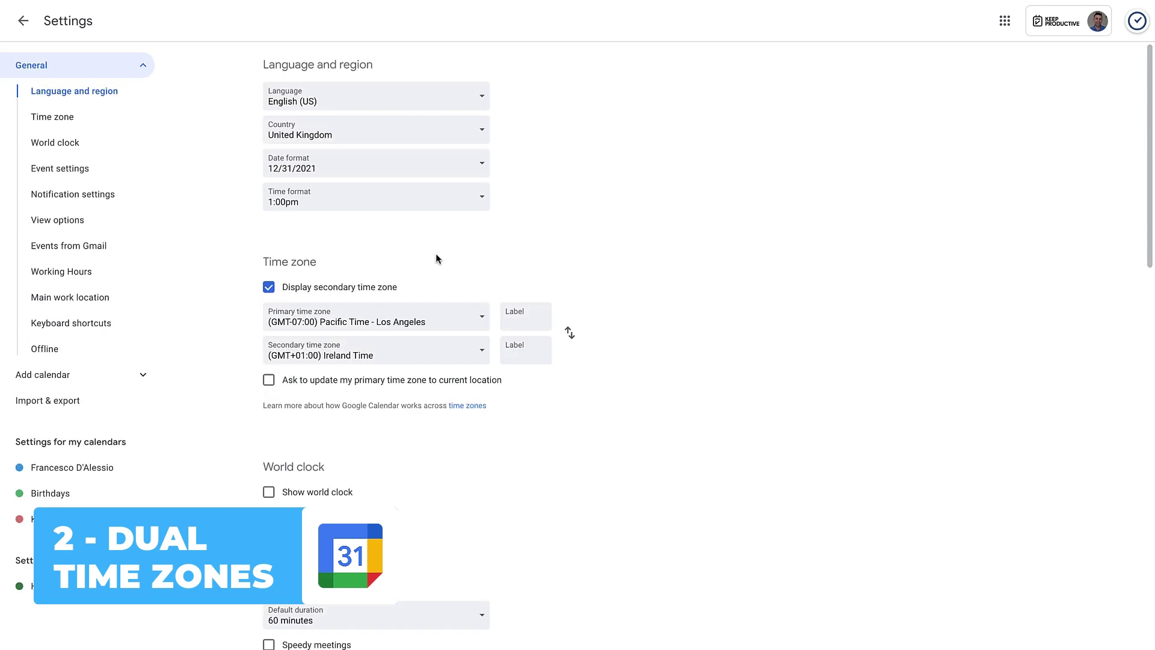
click(269, 287)
click(268, 287)
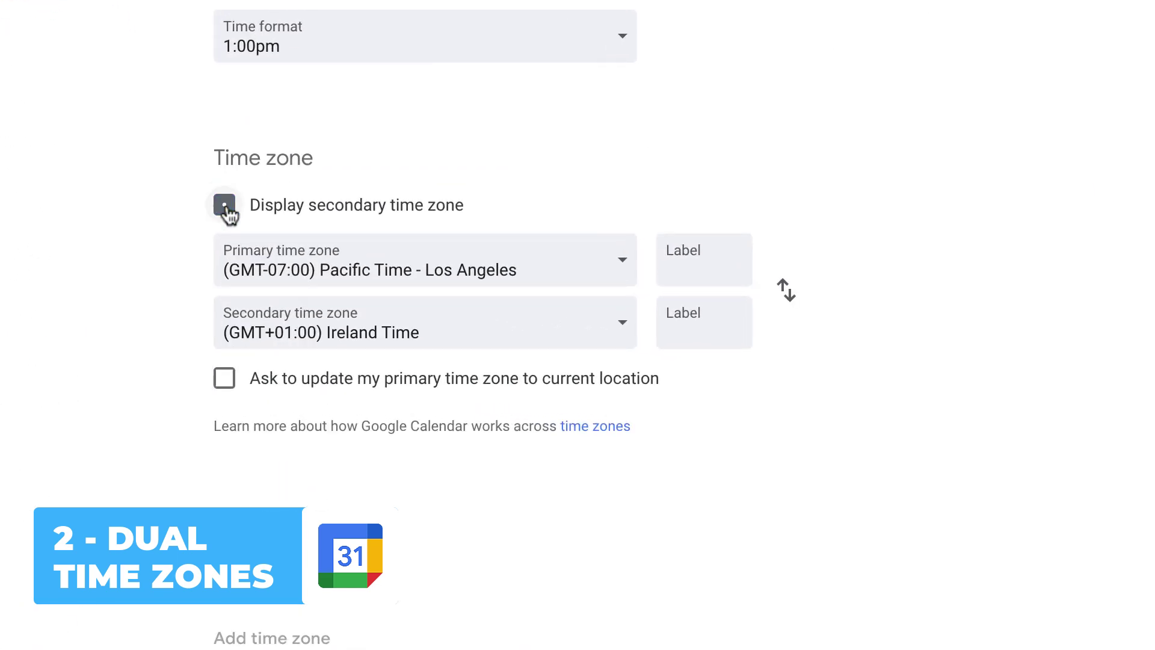
Set United Kingdom Time as secondary zone, then swap it with Pacific Time - Los Angeles.
click(502, 328)
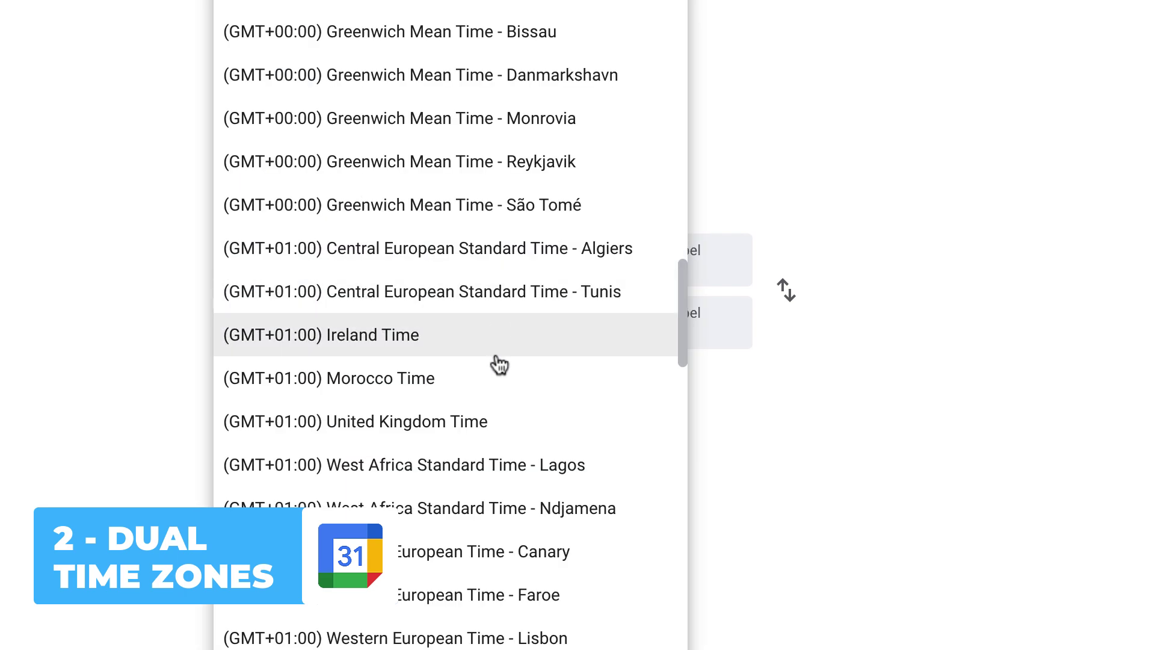
click(503, 417)
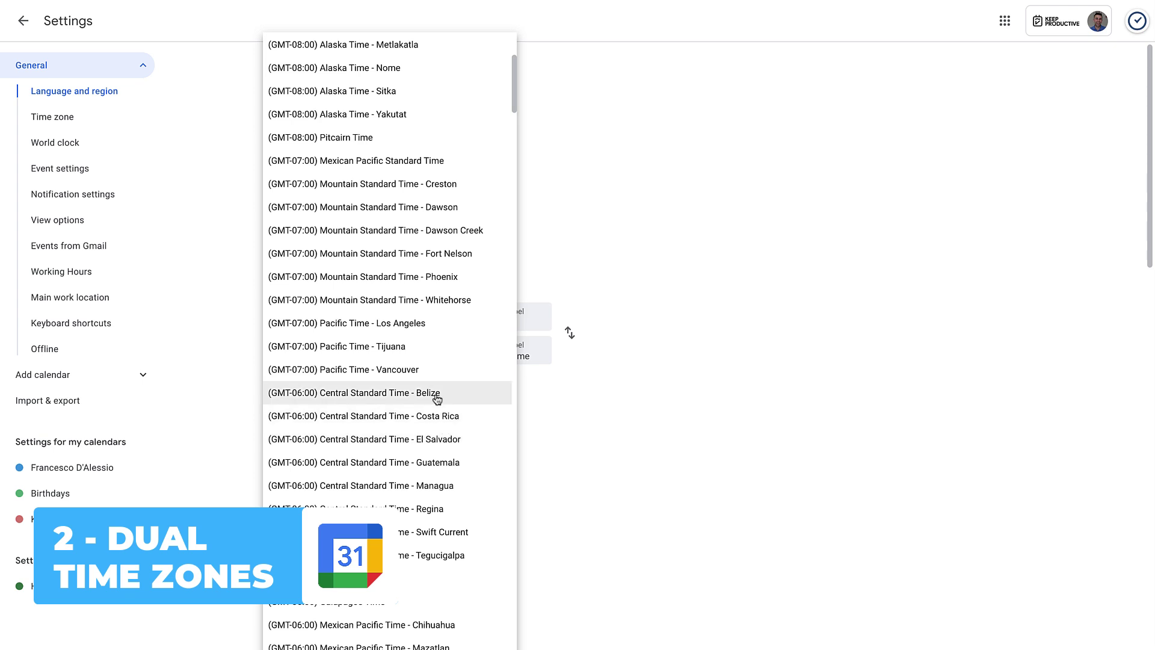
click(428, 328)
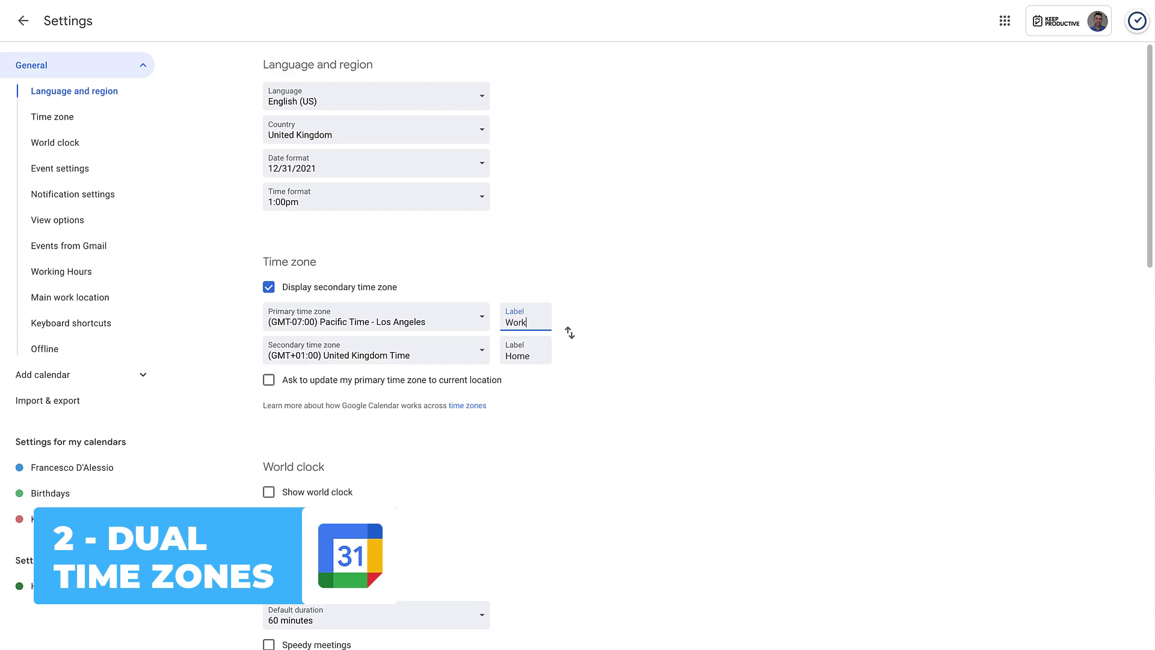
click(570, 333)
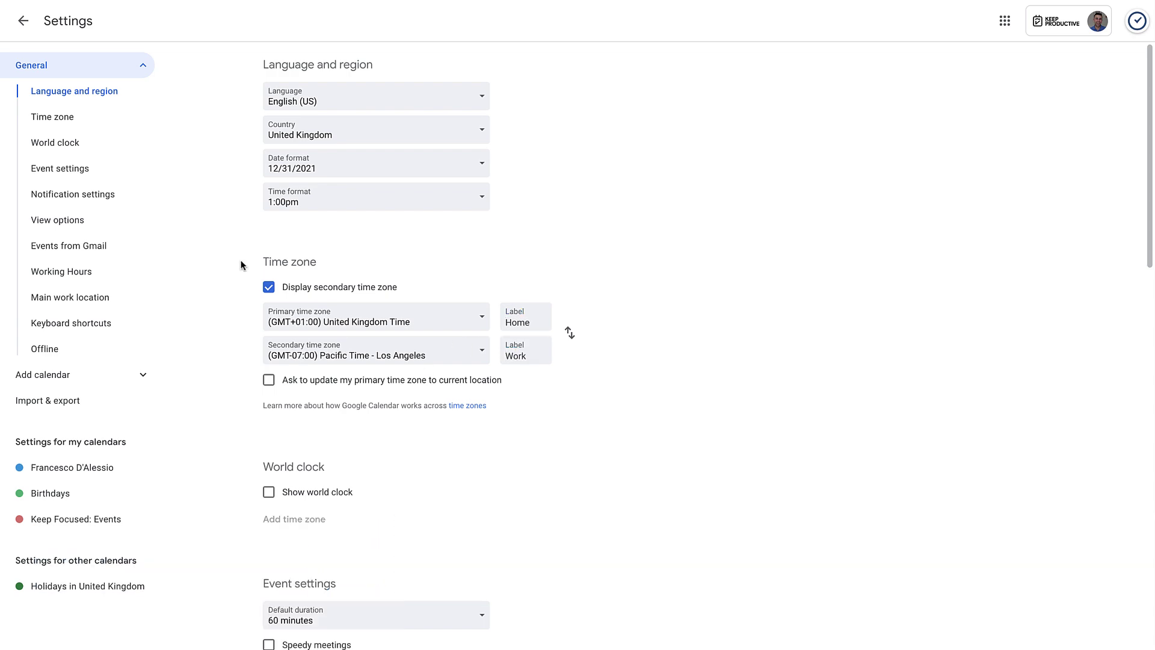
Untick Show weekends, tick Show week numbers and past-event dimming, then return to the calendar.
scroll(240, 265, down, 10)
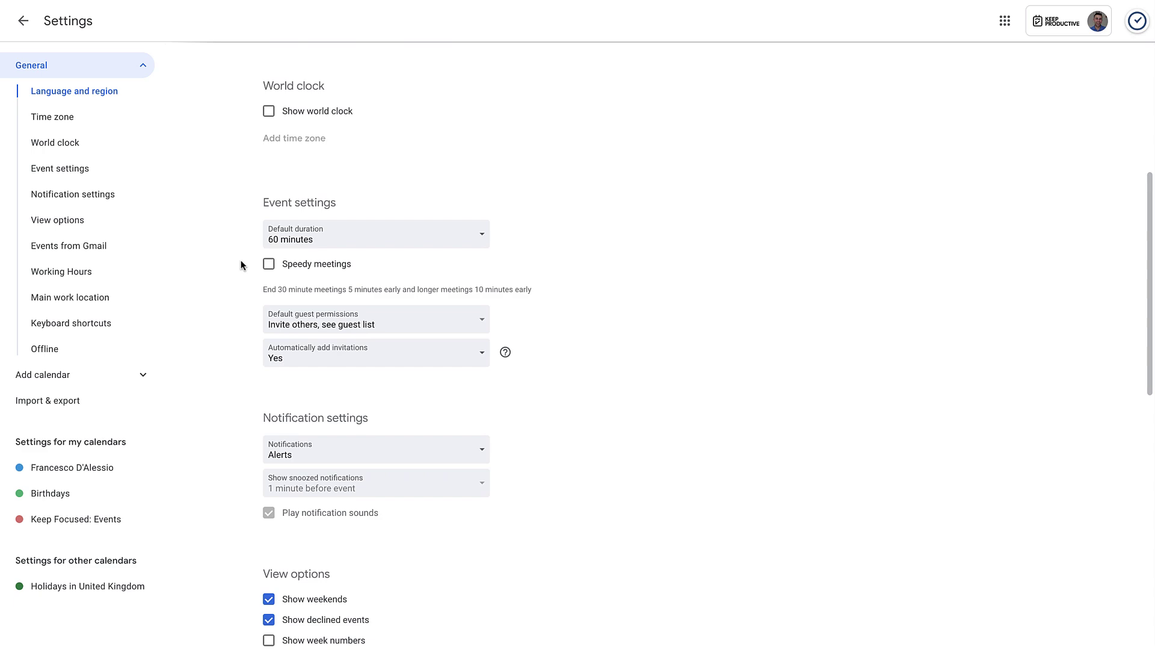
scroll(243, 263, down, 3)
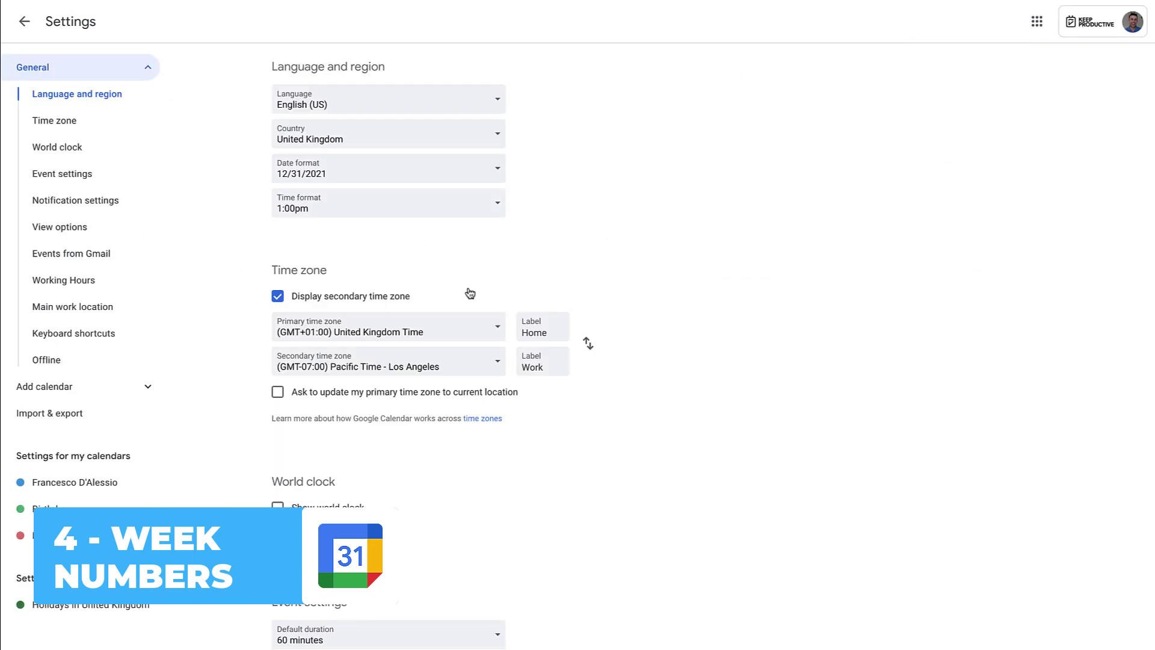
scroll(421, 338, down, 10)
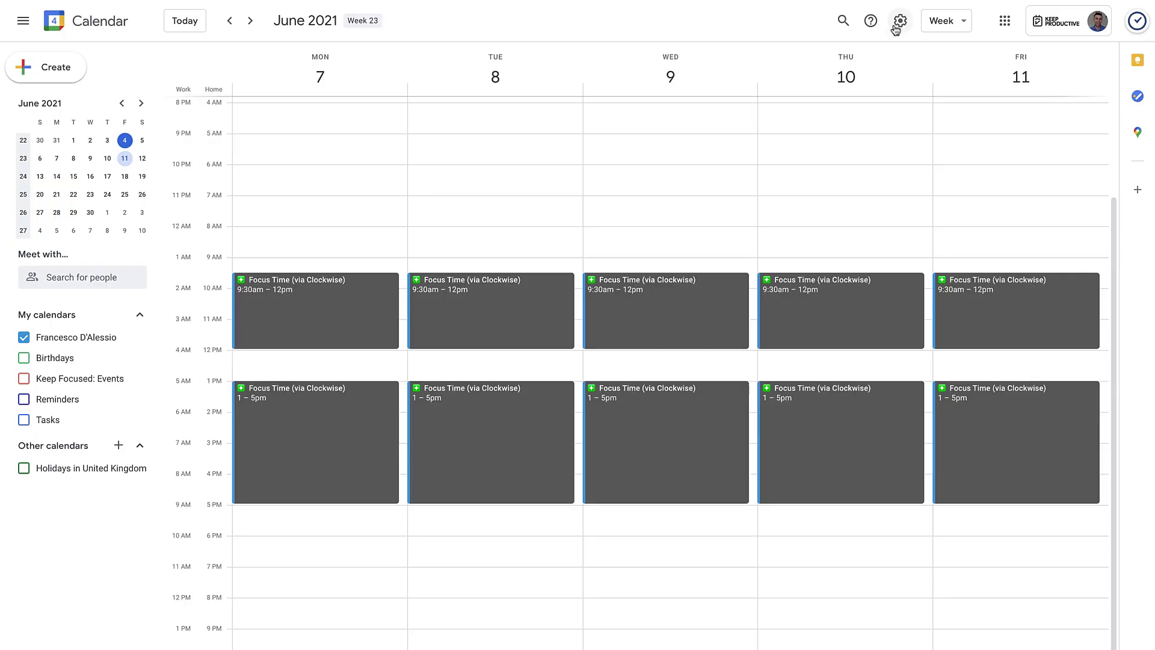
click(898, 24)
click(911, 55)
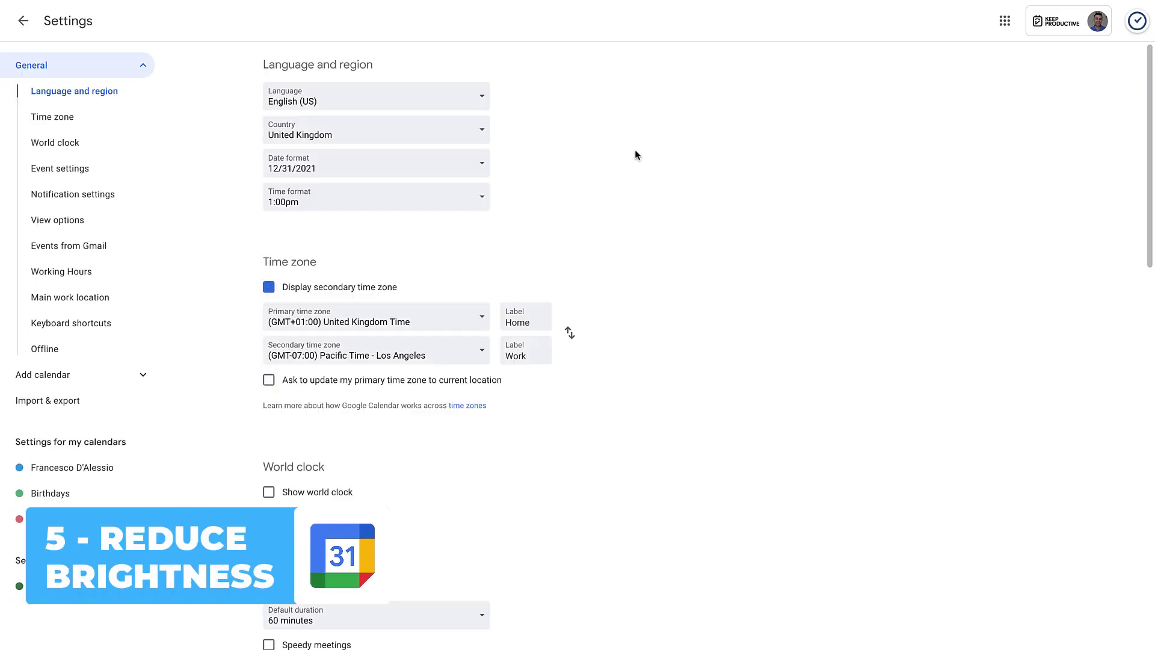
scroll(493, 325, down, 8)
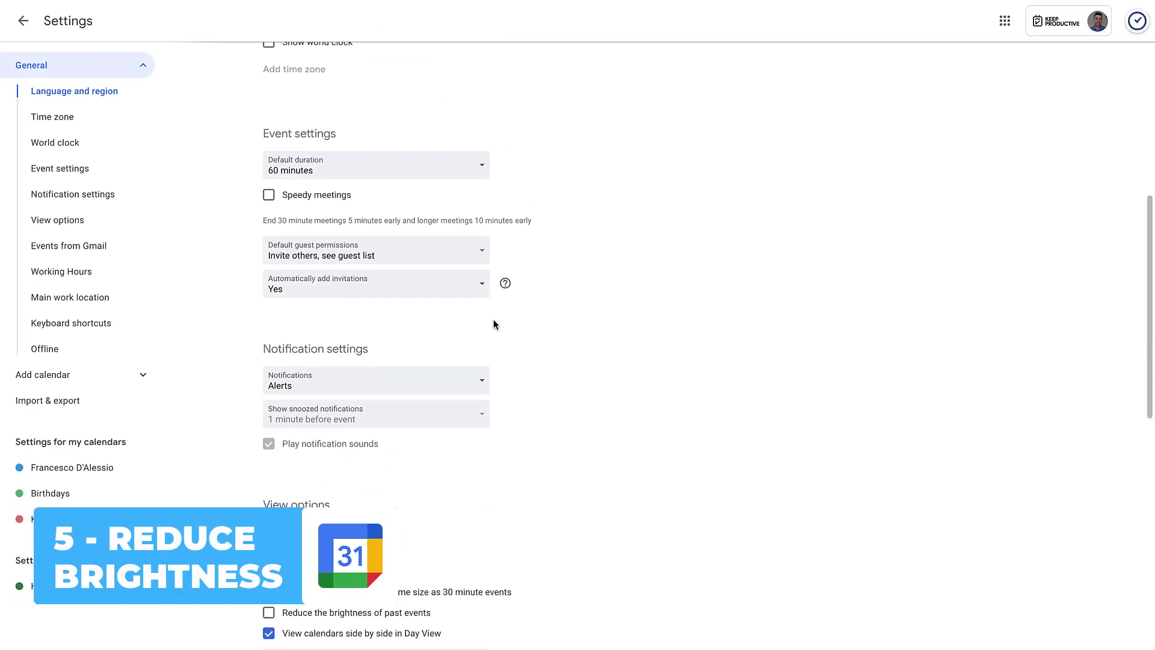
scroll(493, 325, down, 4)
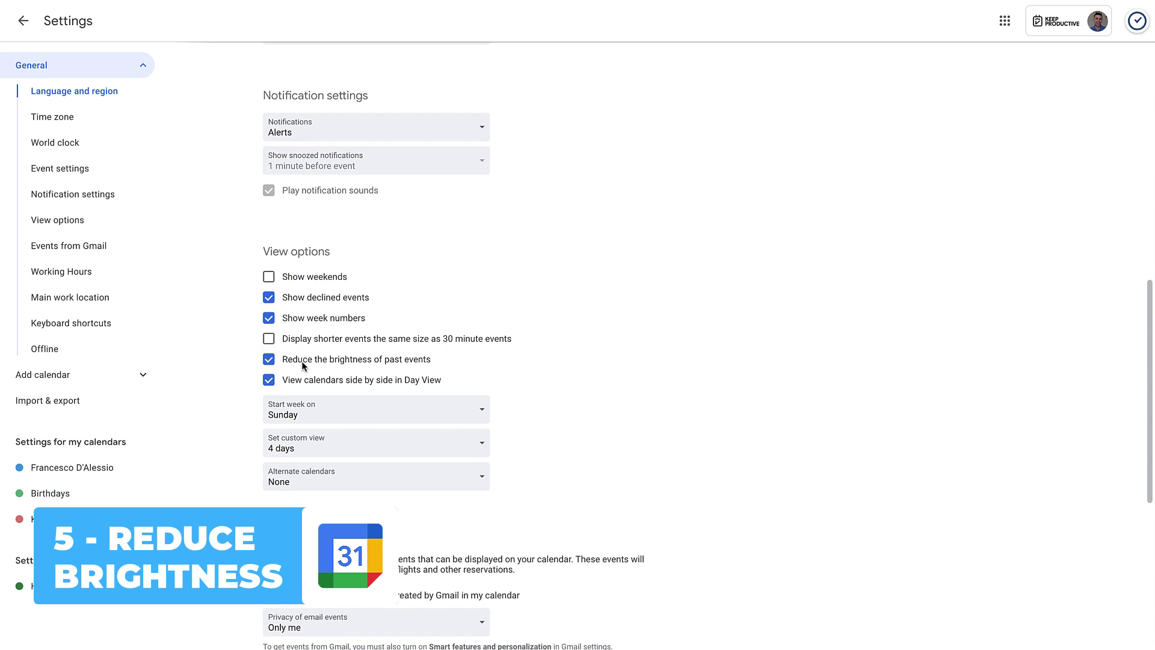
click(23, 24)
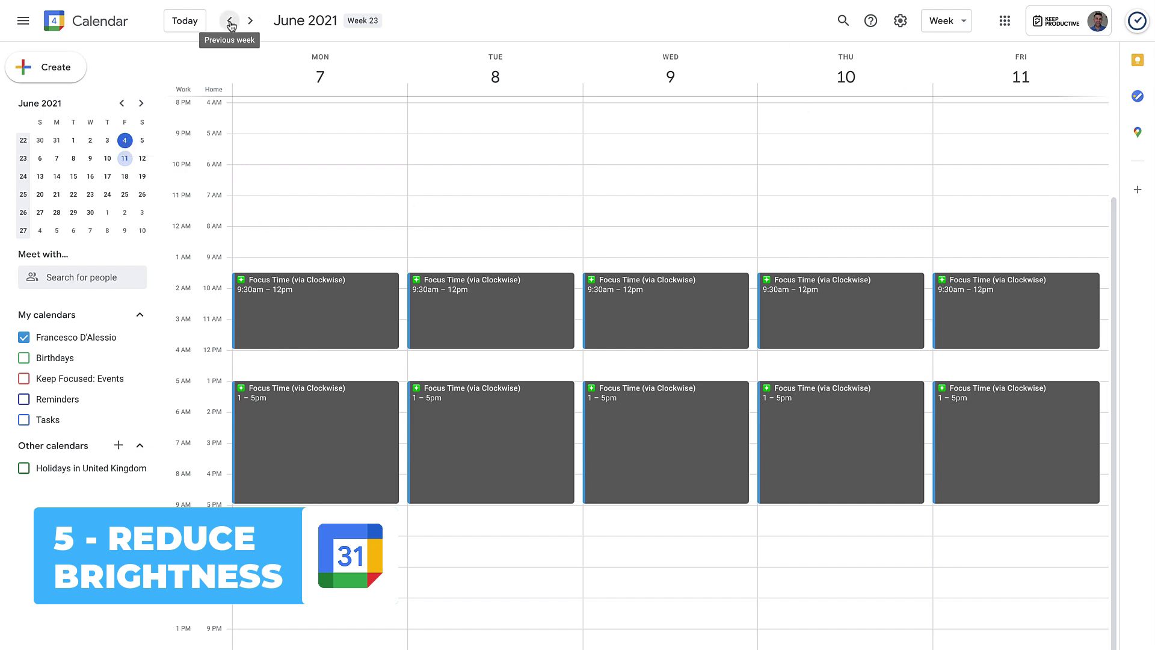
Go back one week to May 31–June 4.
click(229, 21)
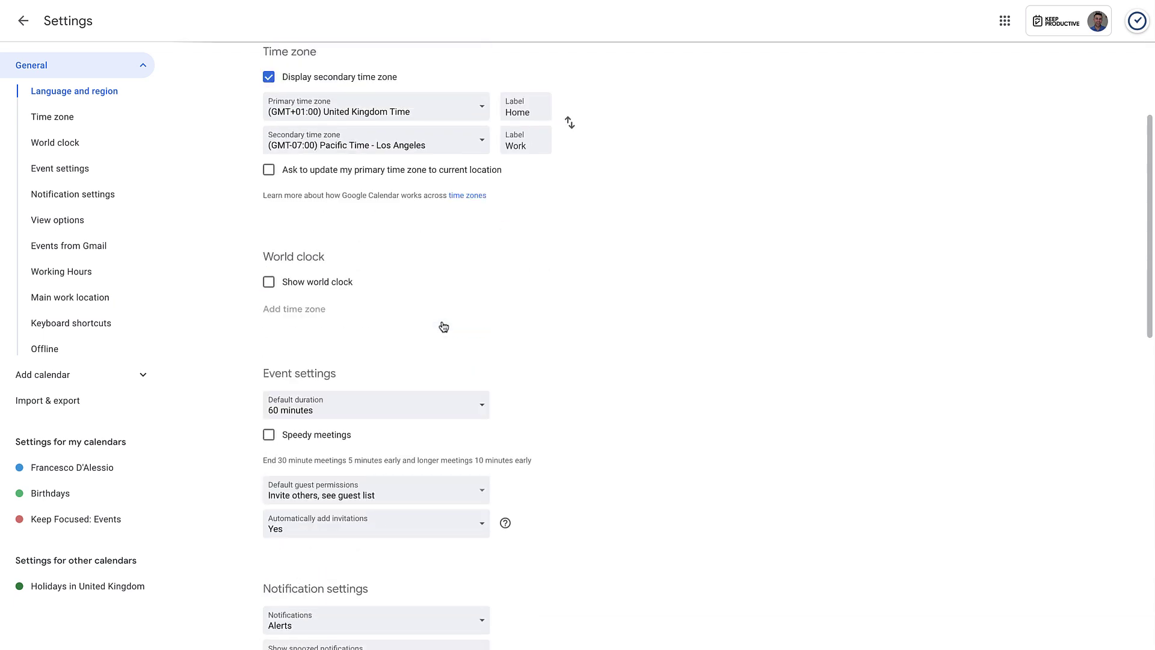
Set the default event duration to 25 minutes and return to the week view.
scroll(441, 324, down, 3)
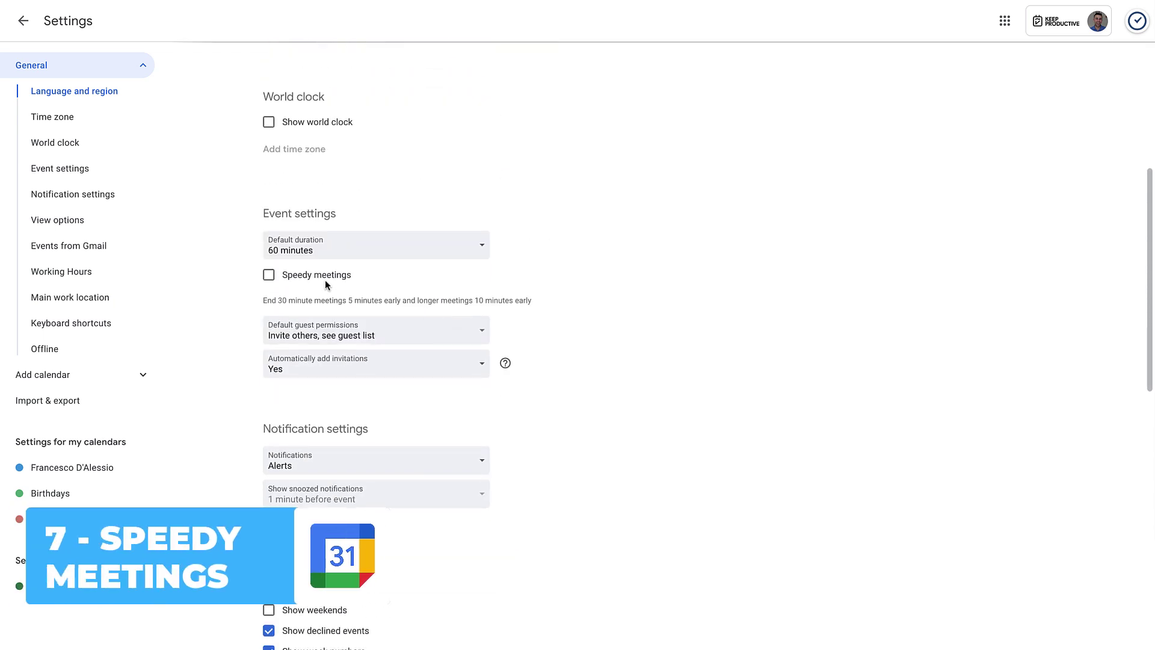
click(301, 245)
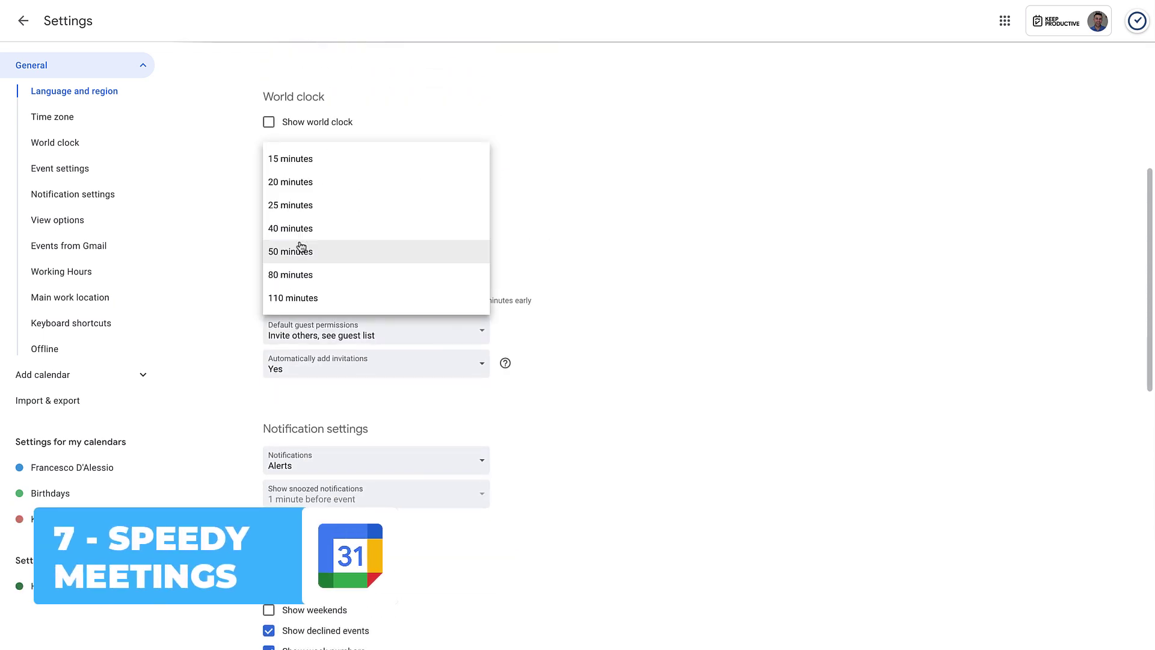
click(302, 207)
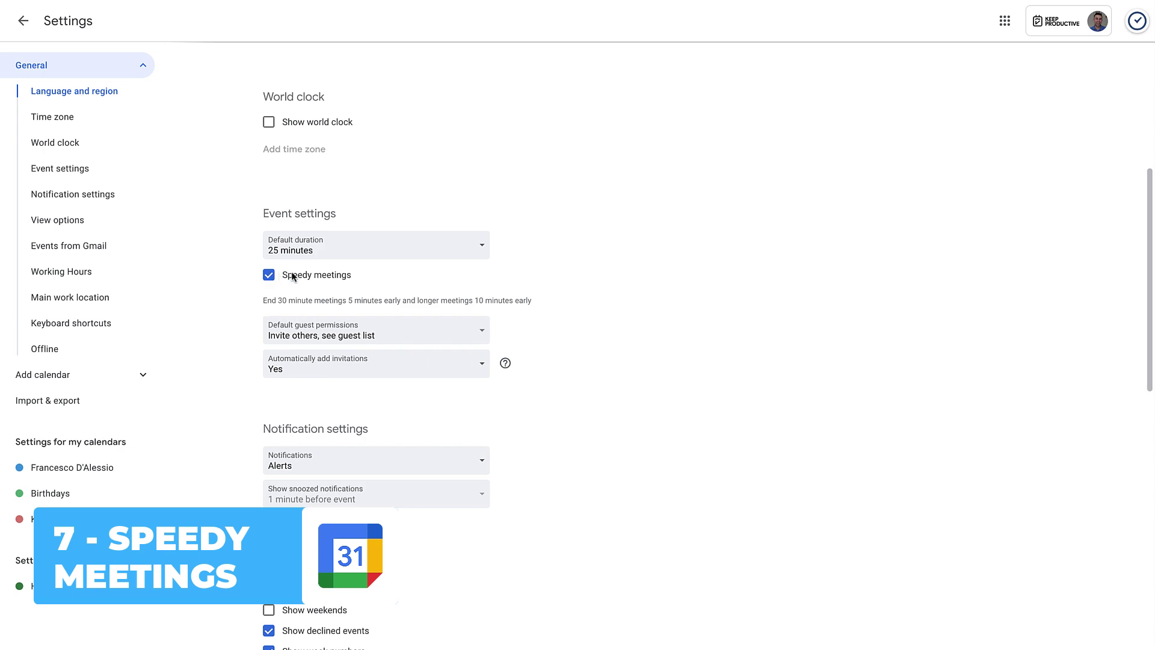
click(23, 21)
Draft a test Monday event from 6:30 to 7:20am, then discard it unsaved.
drag(307, 179, 308, 208)
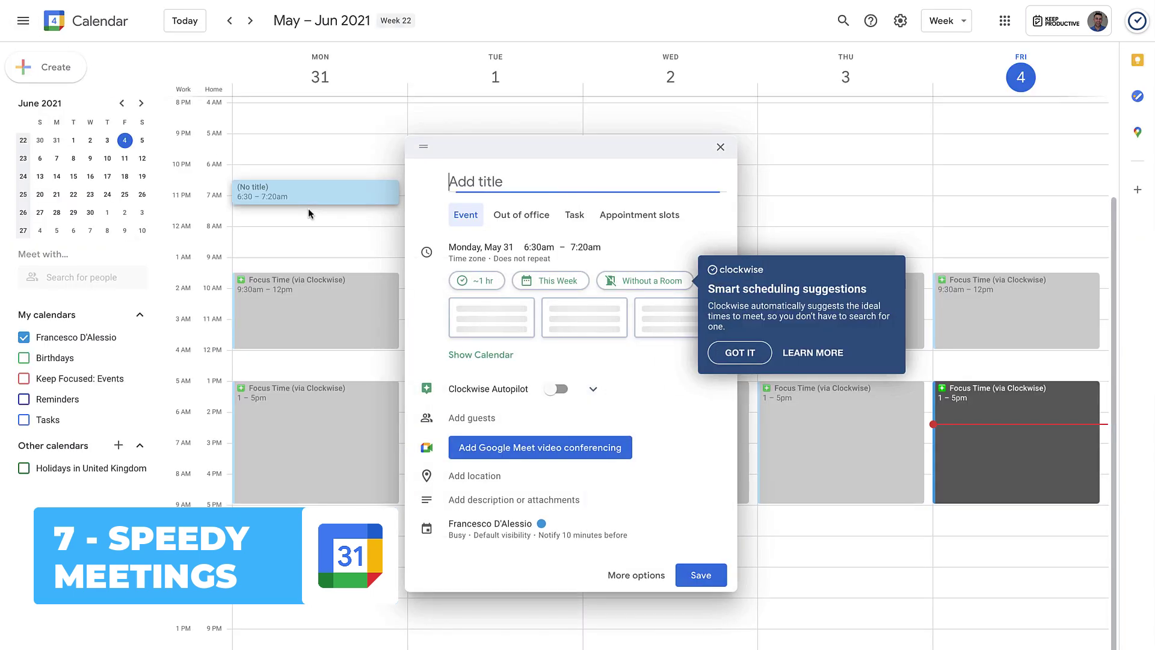
click(776, 352)
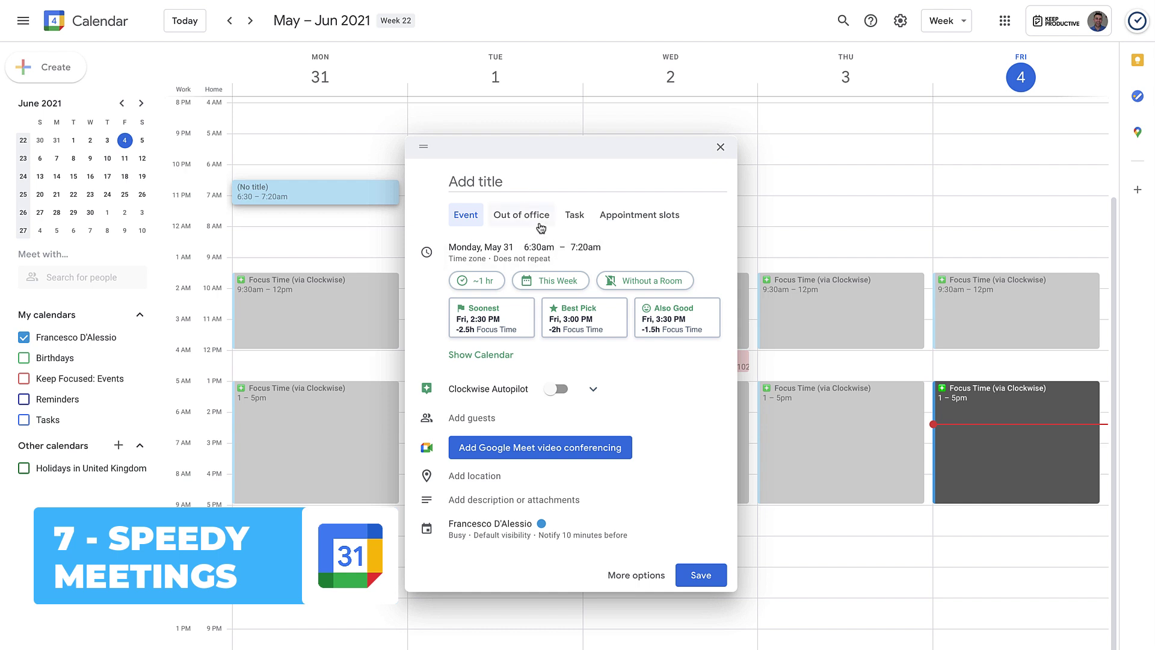
click(720, 148)
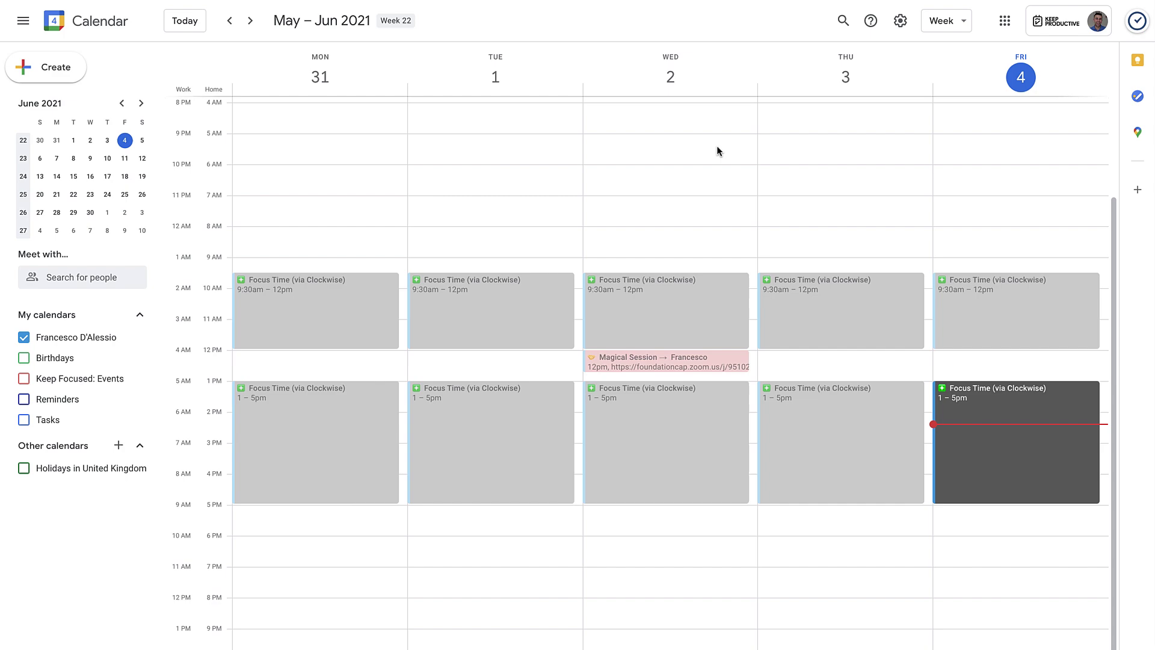
Go to the Offline section of the Calendar settings.
click(900, 21)
click(903, 53)
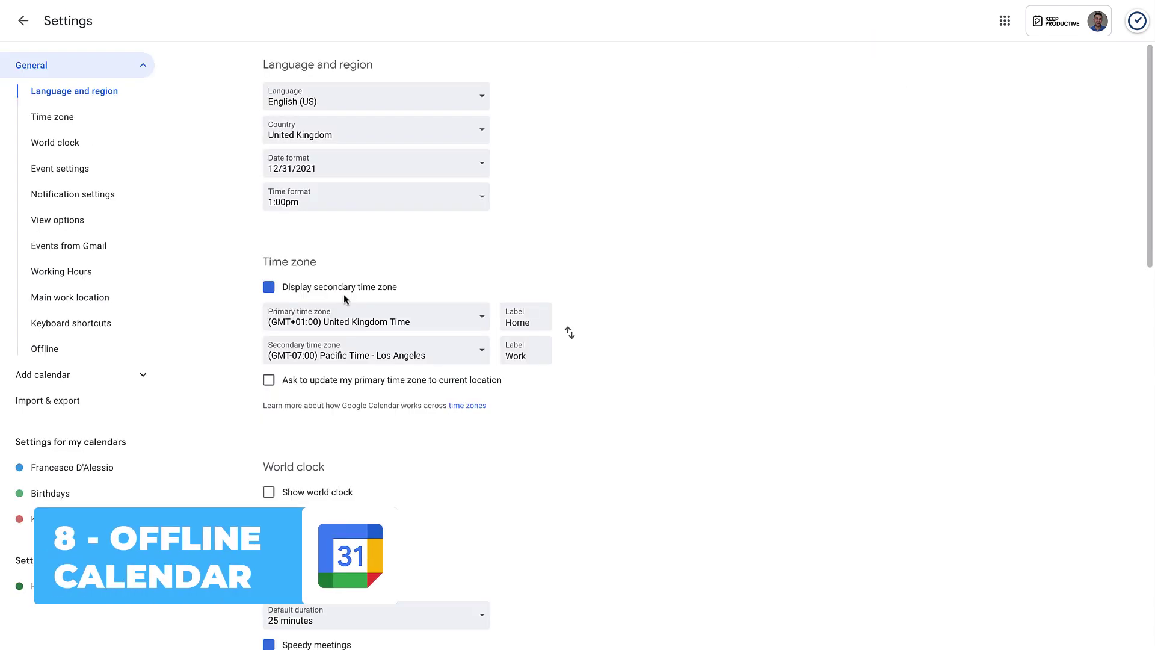
click(70, 349)
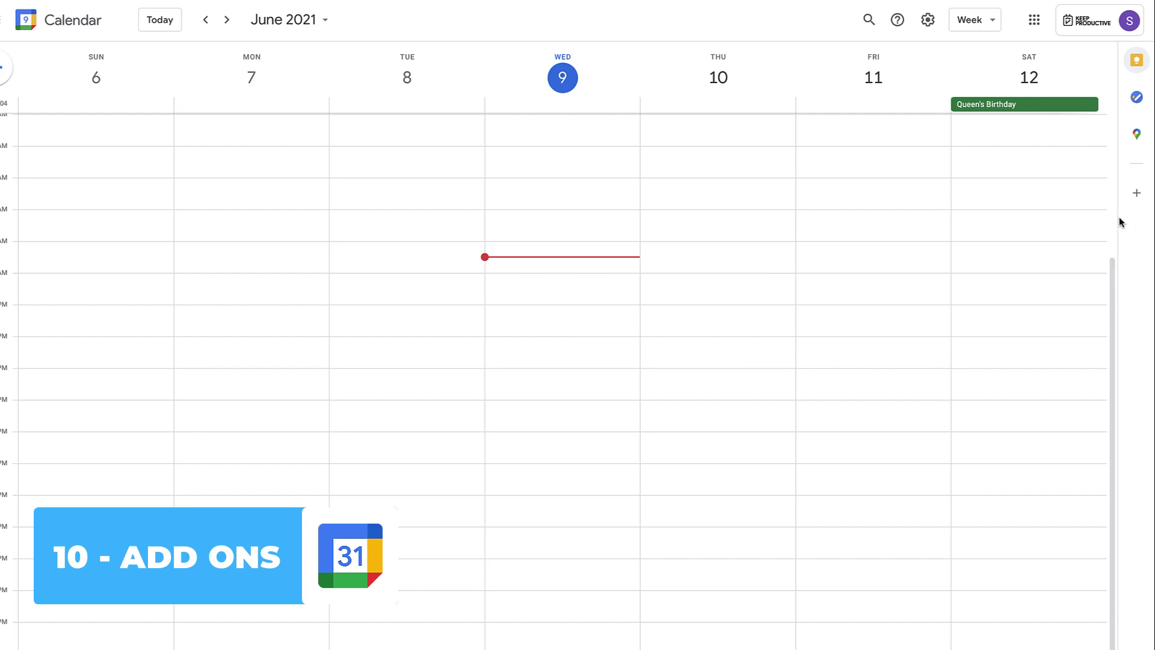
Open Get add-ons and scroll through the Calendar add-ons in the Workspace Marketplace.
click(1136, 195)
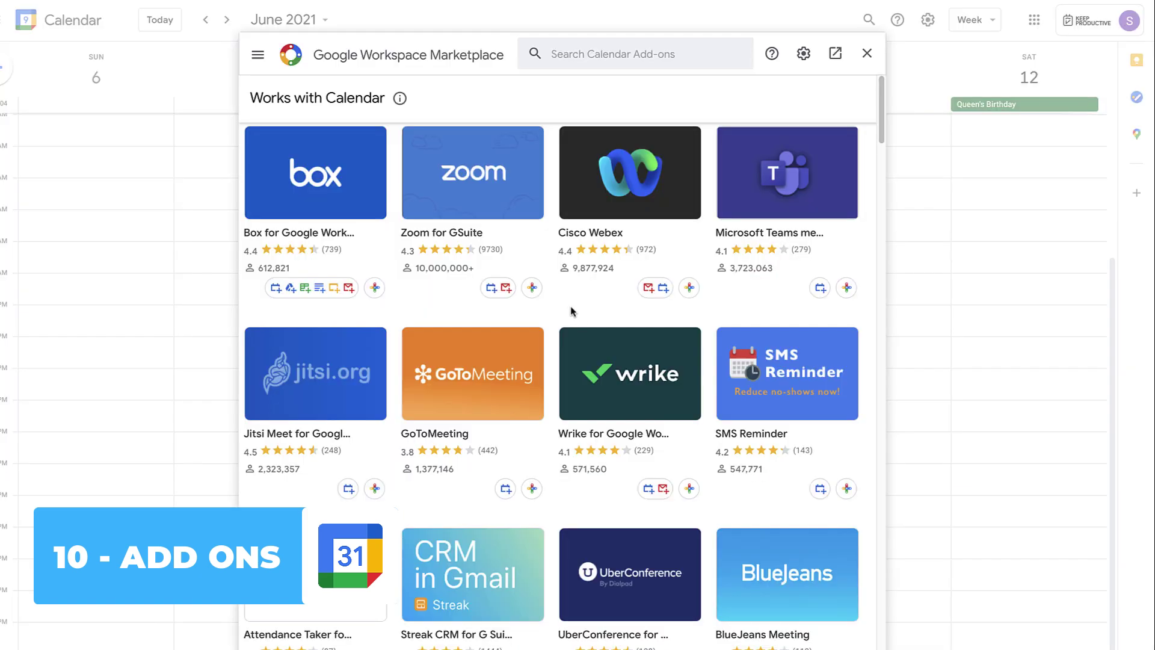
scroll(884, 144, down, 4)
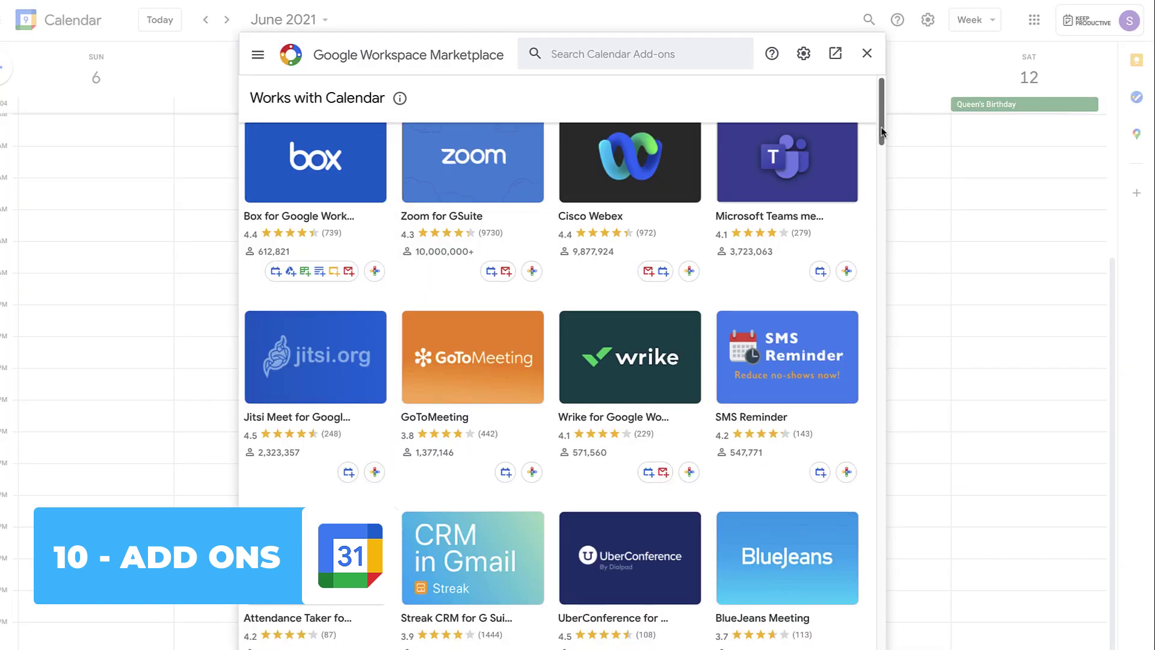
drag(884, 155, 890, 244)
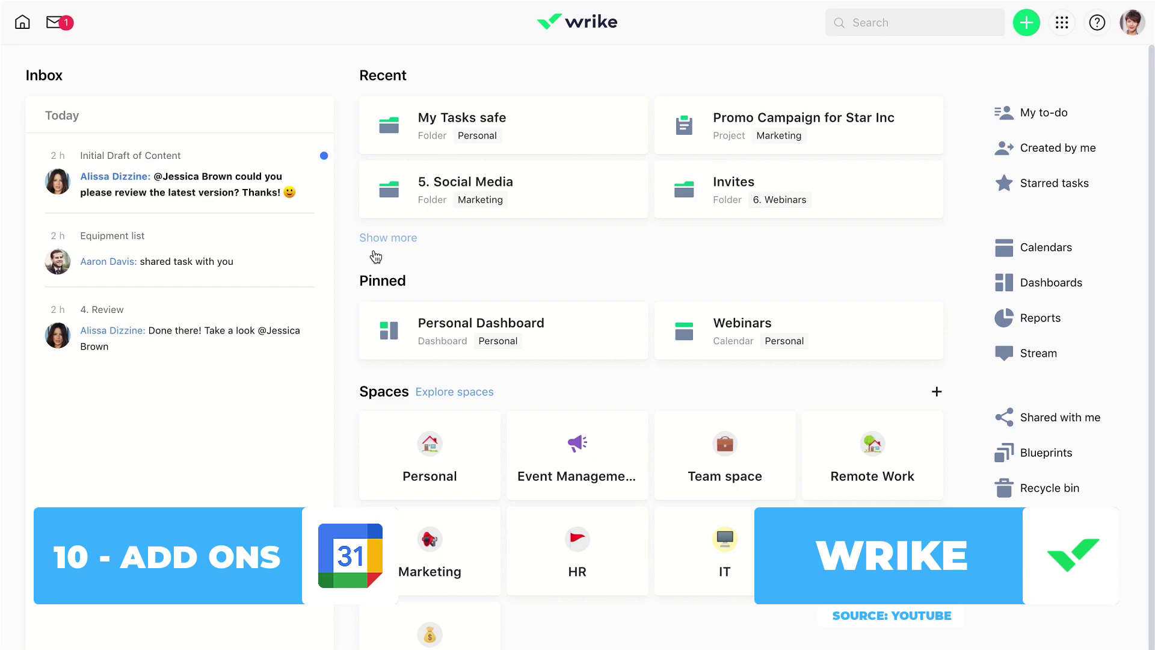